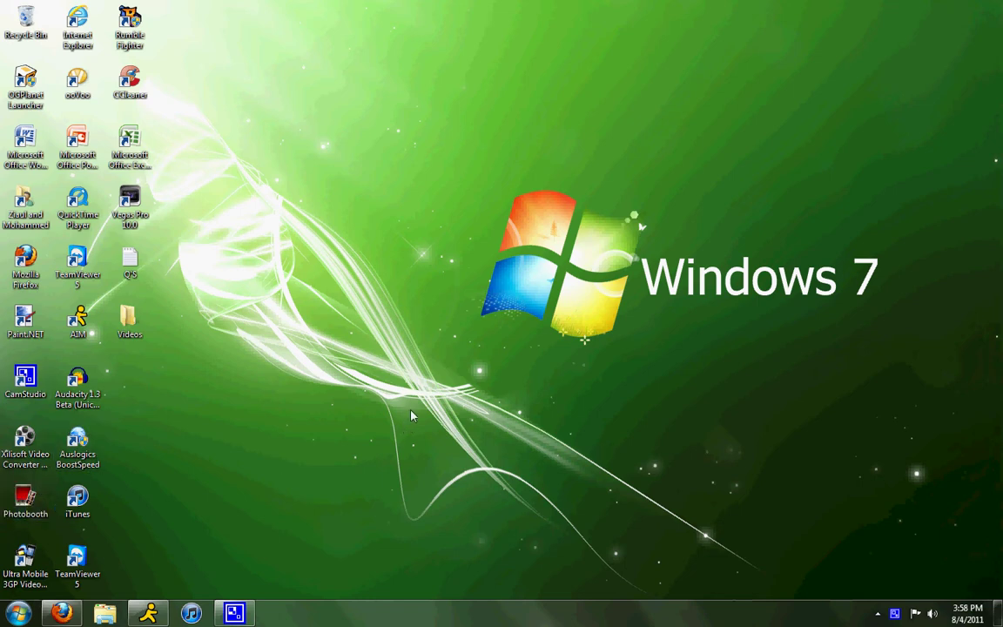
- In Firefox, paste the Megaupload link for Photobooth.exe into the address bar and load it
left_click(61, 613)
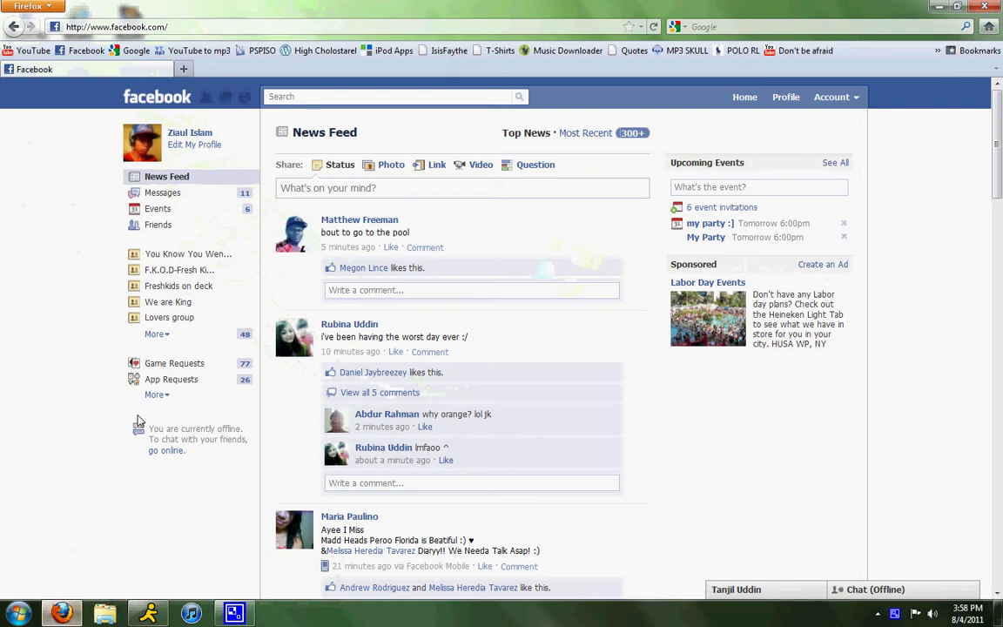
left_click(126, 27)
right_click(135, 30)
left_click(166, 92)
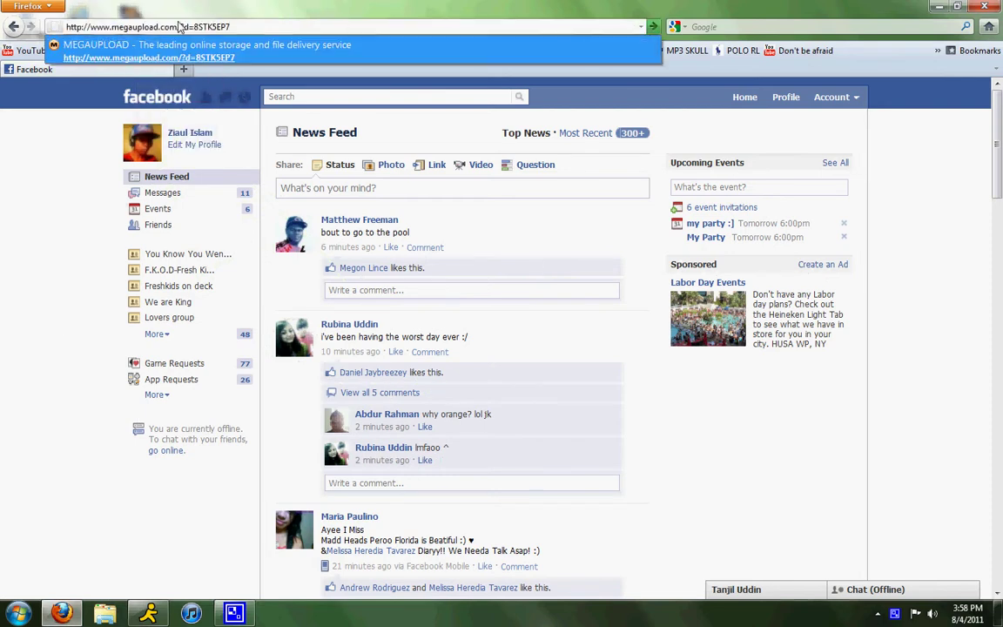
key("Return")
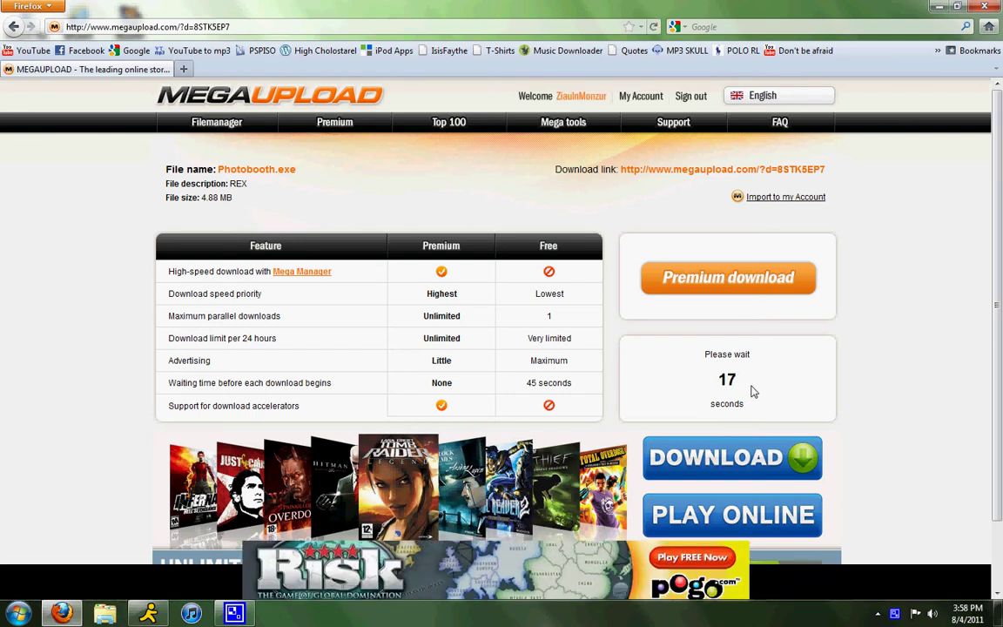
- Pause the screen recording during the countdown, start the free regular download, and close the ad pop-up
right_click(894, 613)
left_click(920, 581)
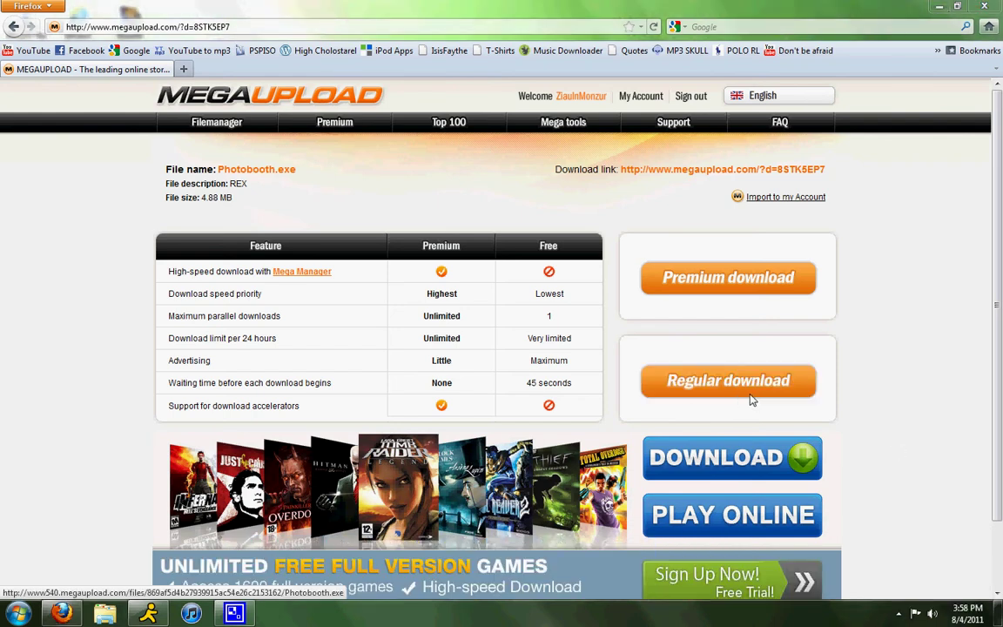
left_click(777, 384)
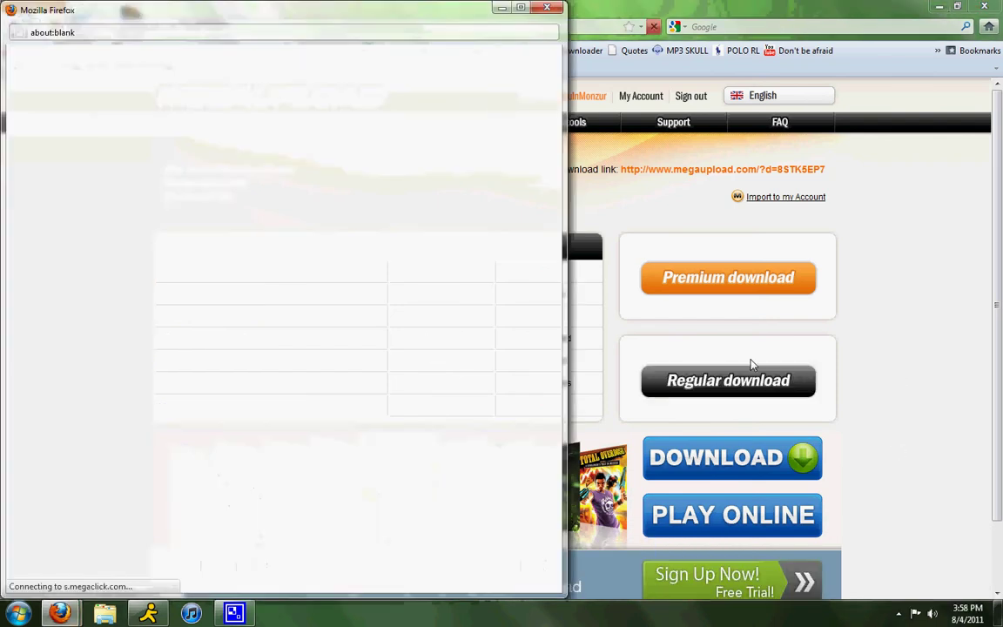
left_click(546, 8)
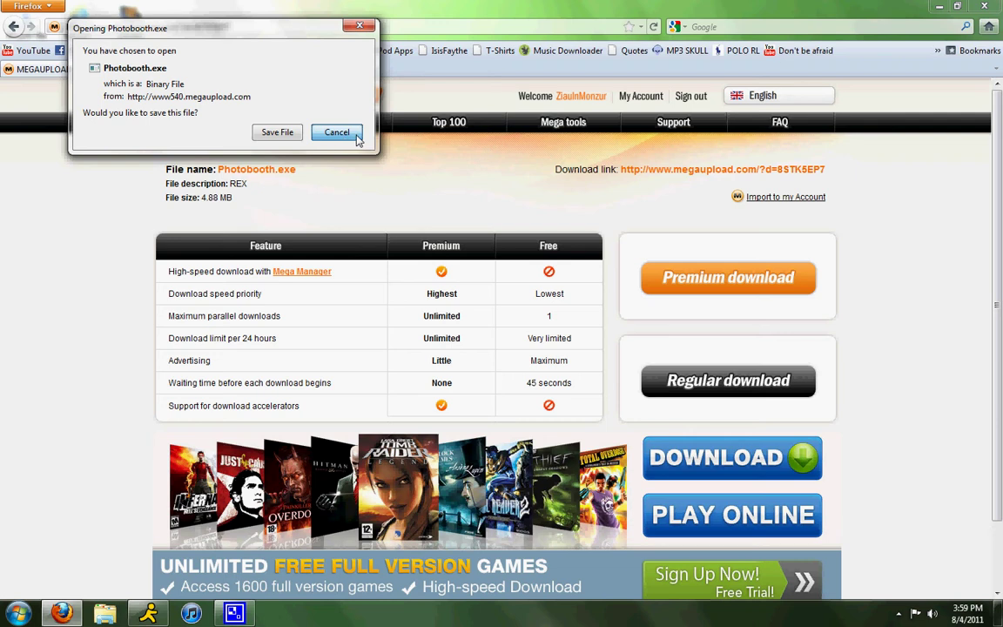
- Save Photobooth.exe, allow Photo Booth camera access, and shift its window slightly up and left
left_click(277, 132)
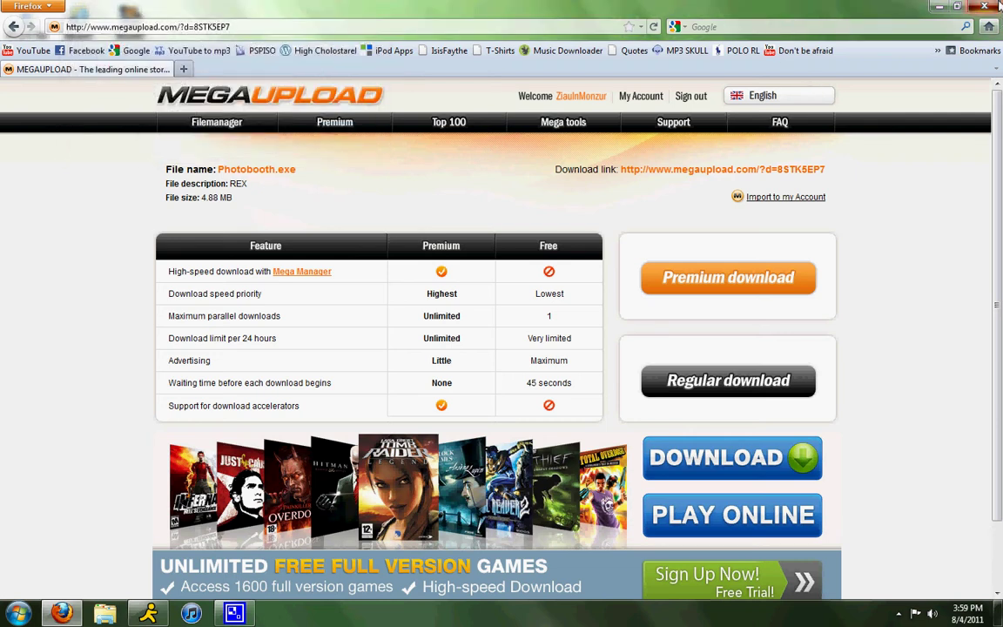
key("super+d")
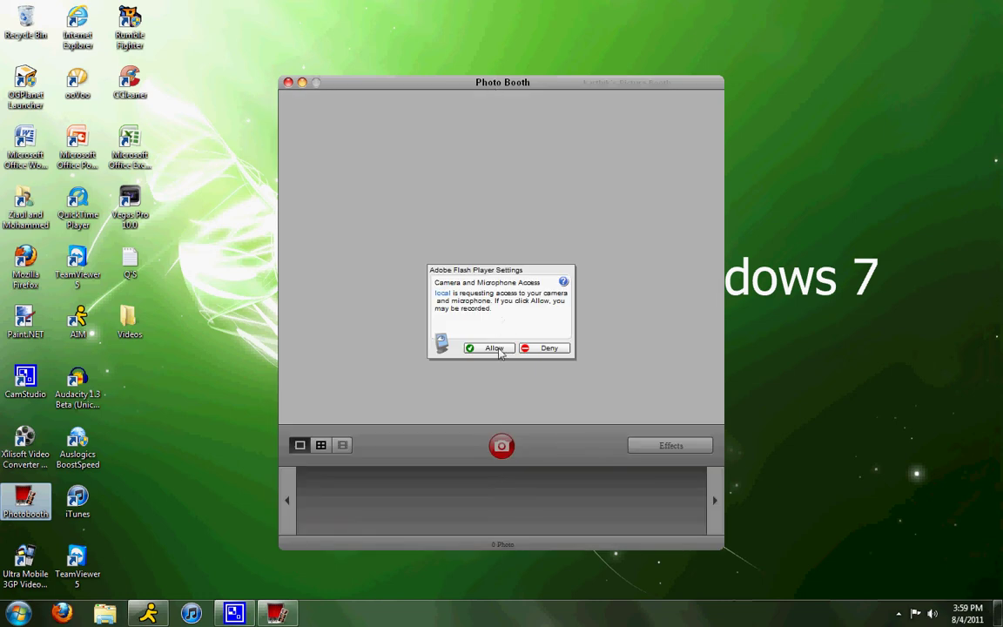
left_click(484, 348)
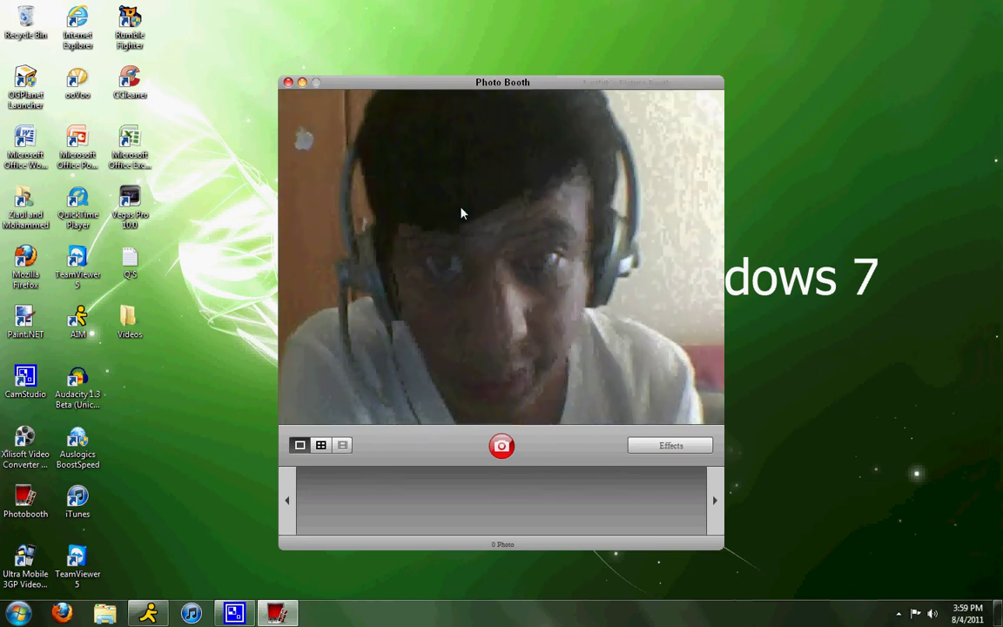
left_click_drag(478, 85, 461, 73)
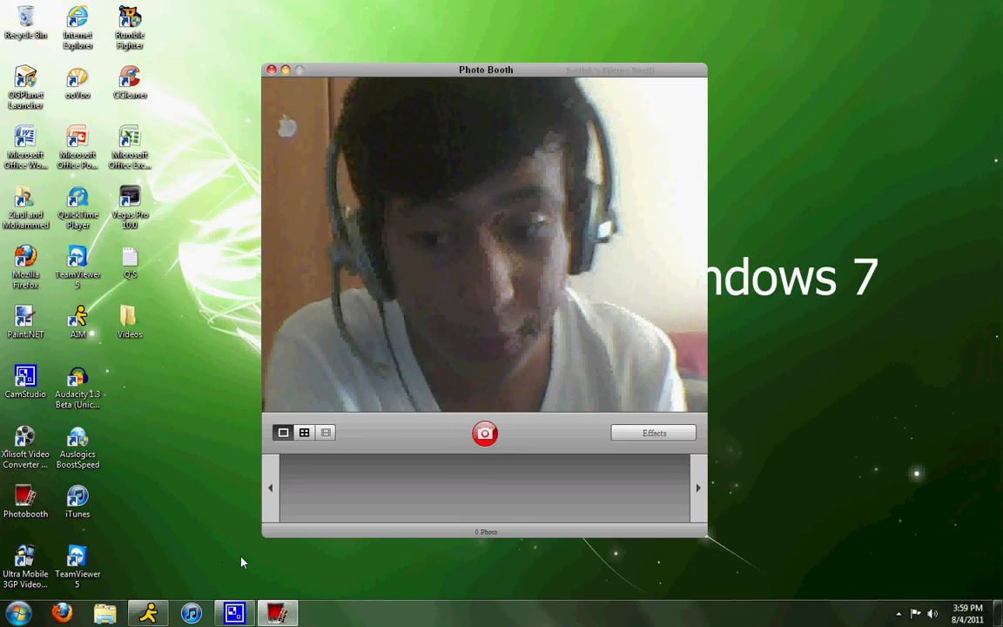
- Page through the Effects grid to the backdrops and apply the Effel Tower backdrop
left_click(650, 433)
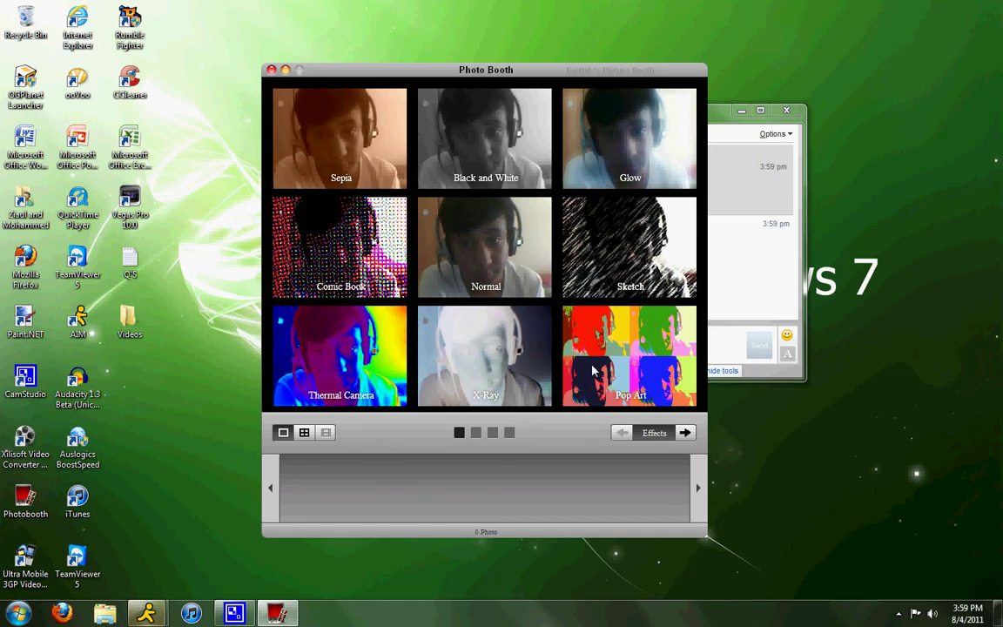
left_click(686, 433)
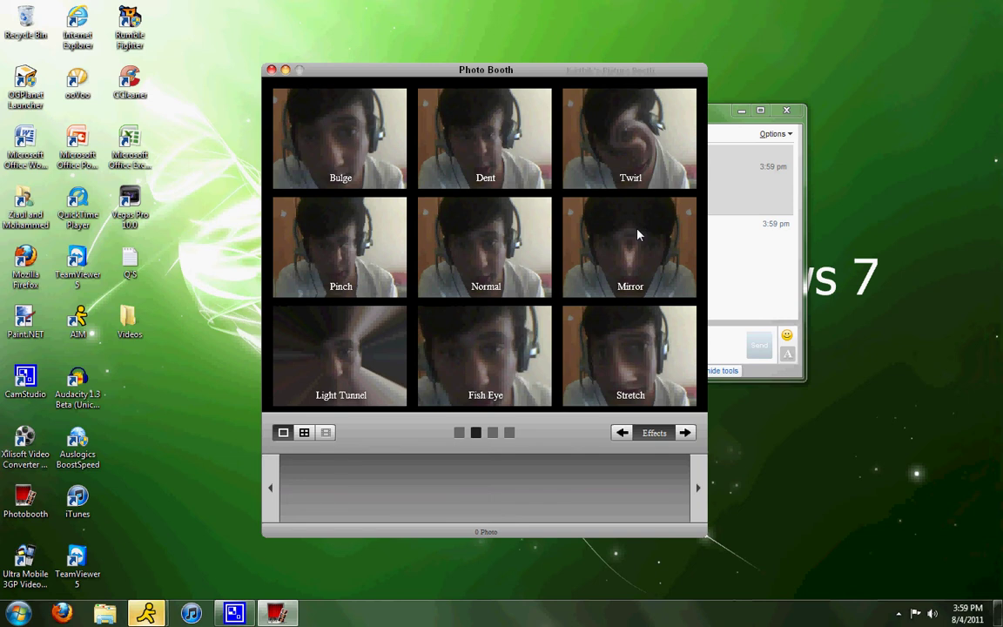
left_click(689, 434)
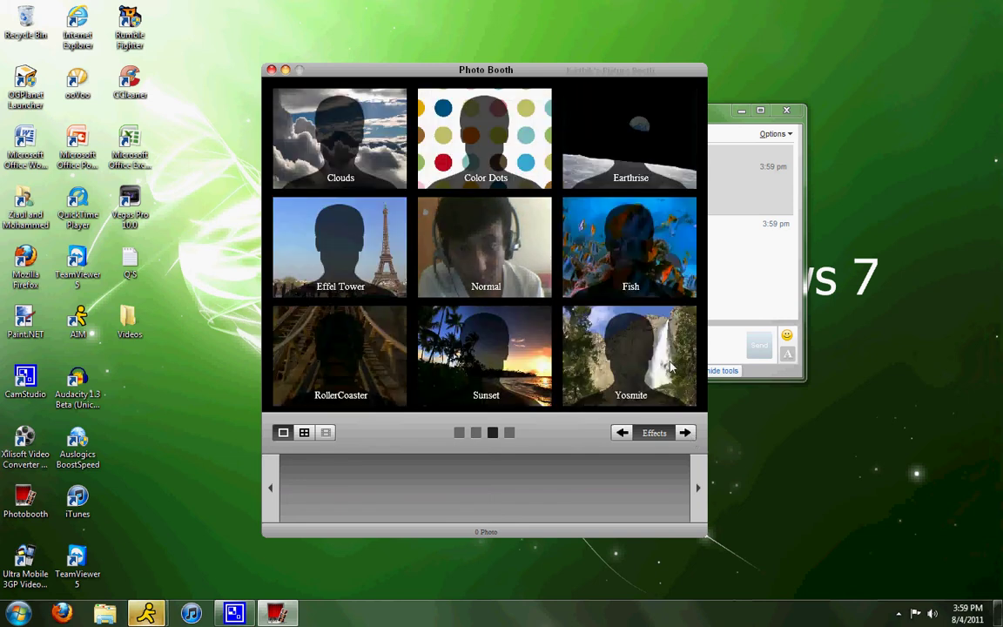
left_click(368, 237)
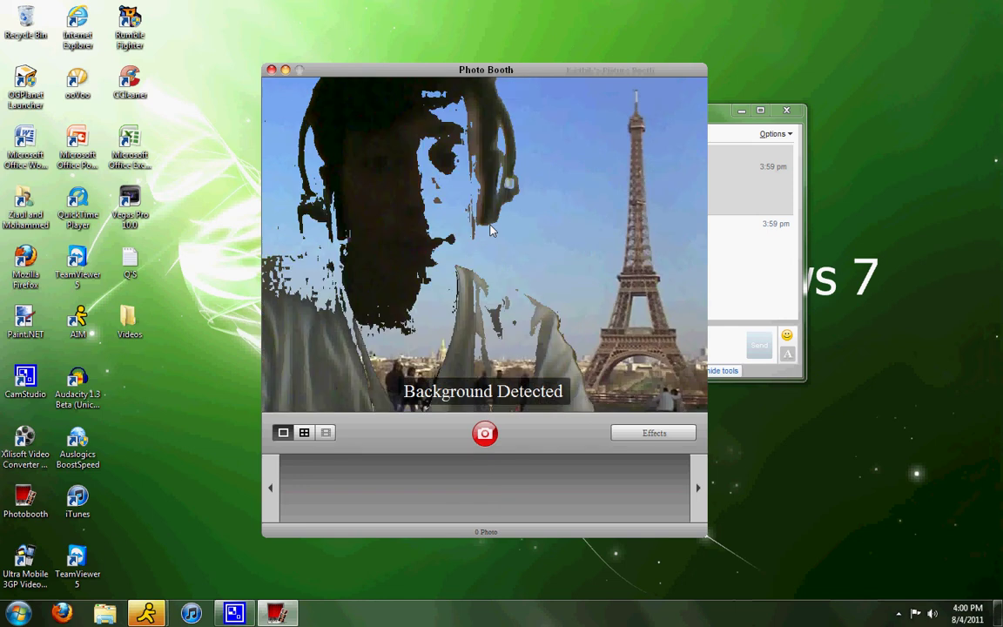
- Switch the effect back to Normal and capture a webcam photo with the red camera button
left_click(654, 432)
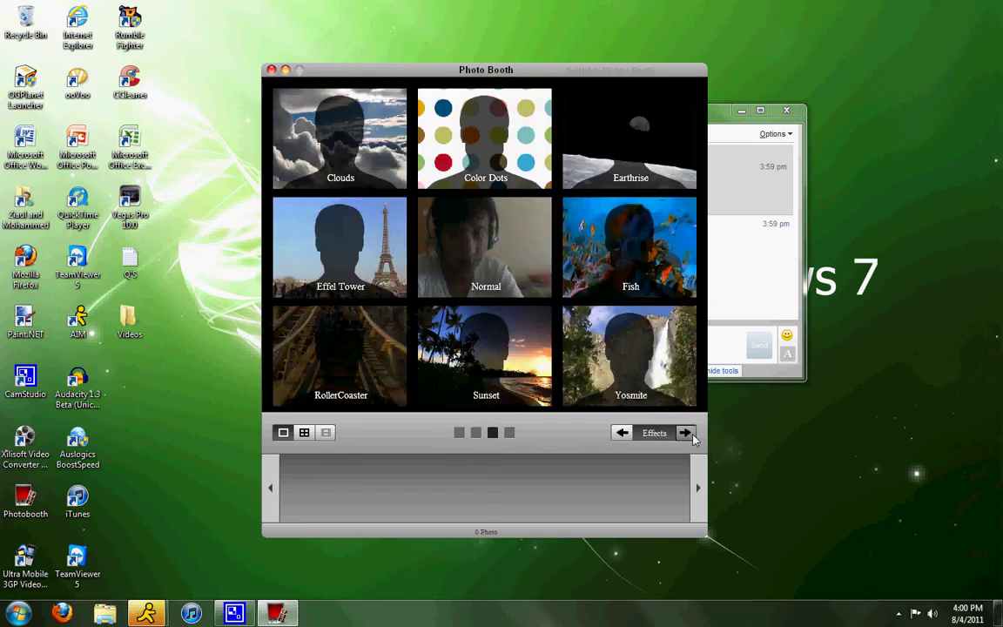
left_click(686, 433)
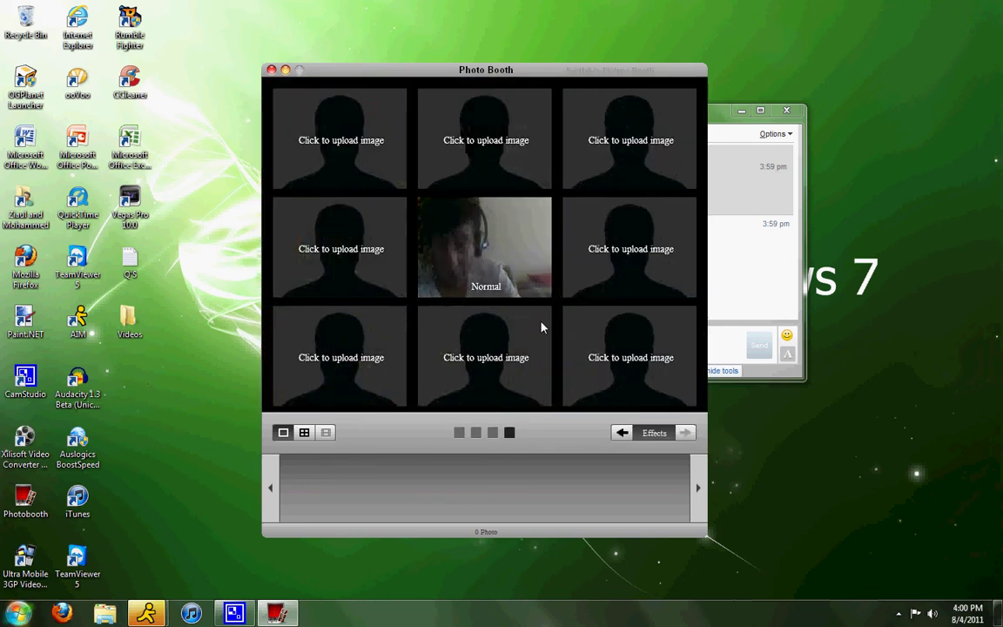
left_click(458, 433)
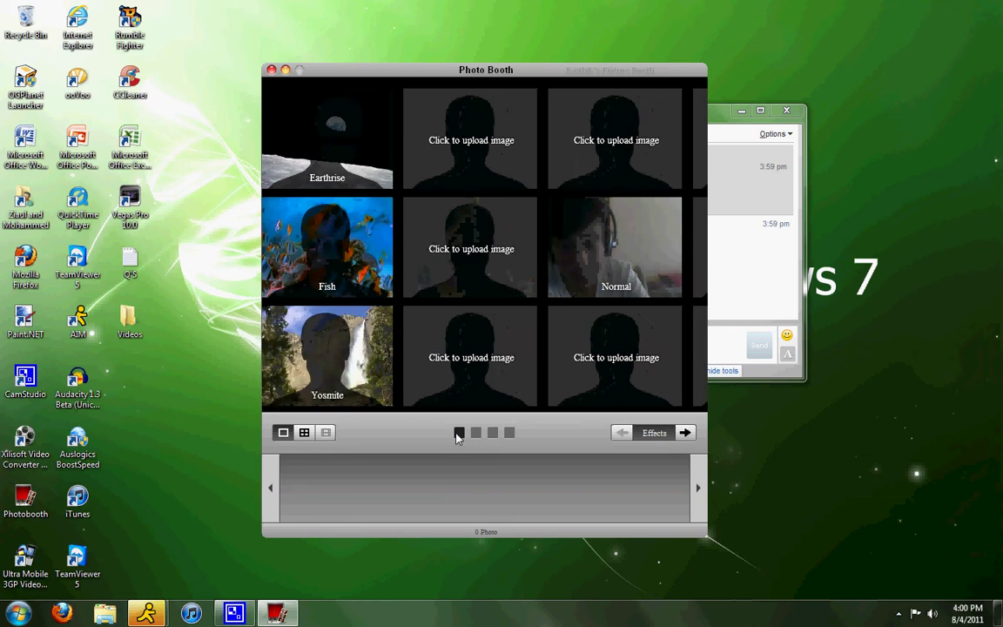
left_click(478, 298)
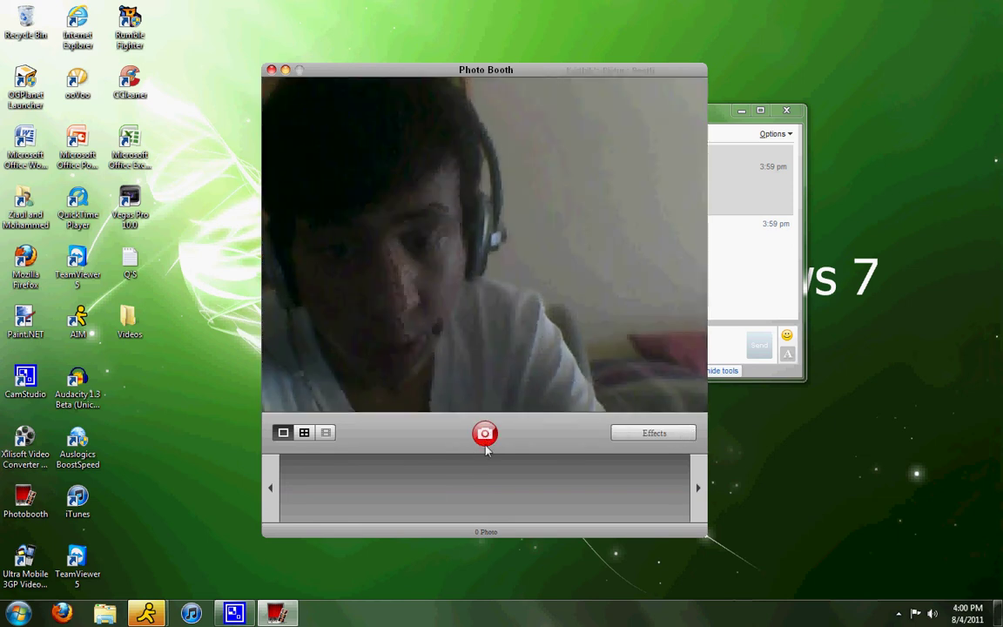
left_click(485, 432)
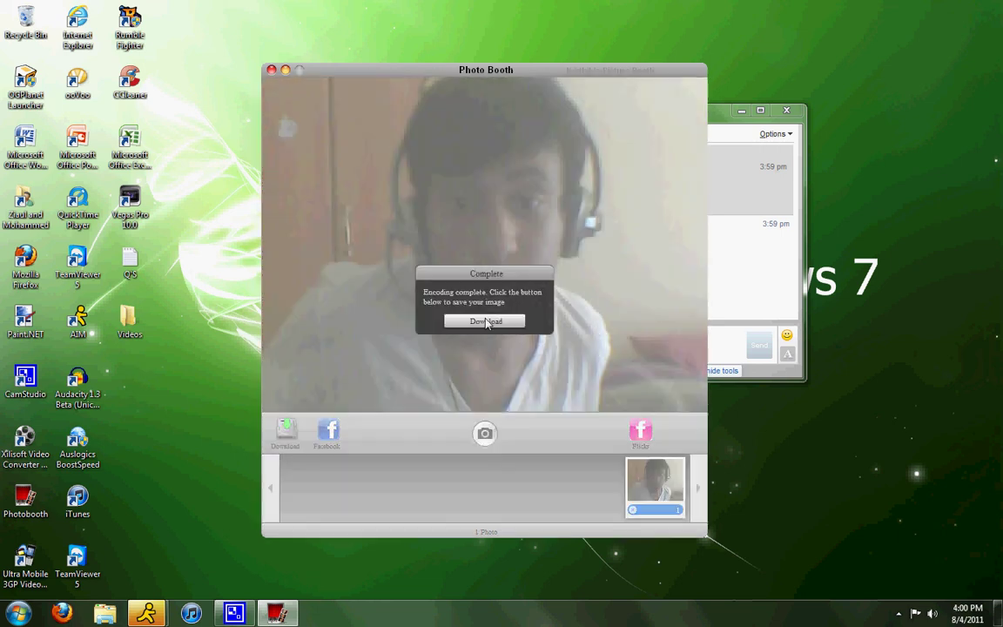
- Download the captured photo to the Desktop and dismiss the Facebook login prompt
left_click(484, 321)
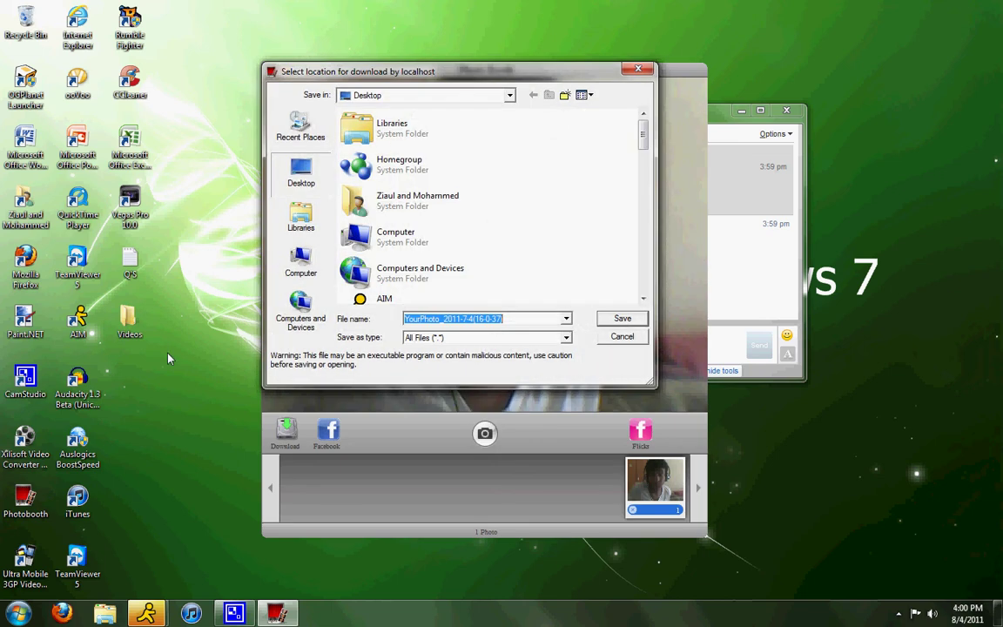
key("Return")
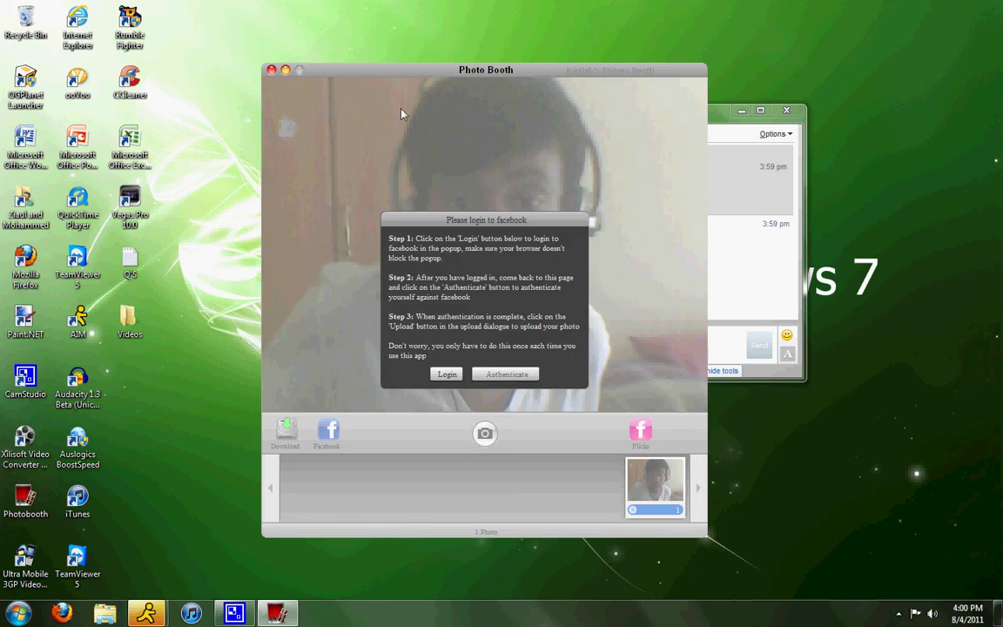
left_click(506, 376)
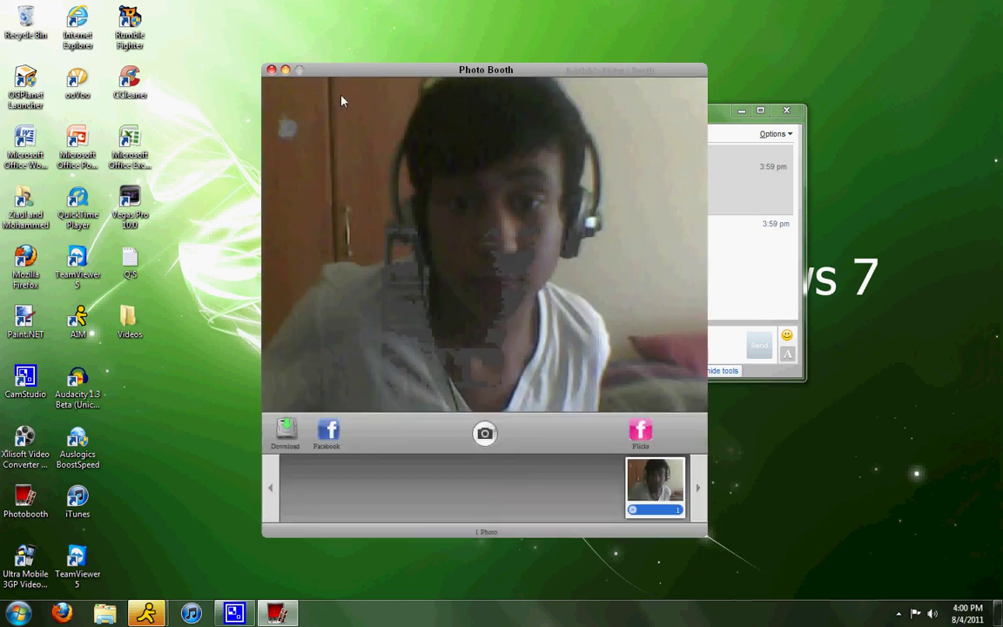
- Close Photo Booth and minimize the AIM chat window
left_click(272, 70)
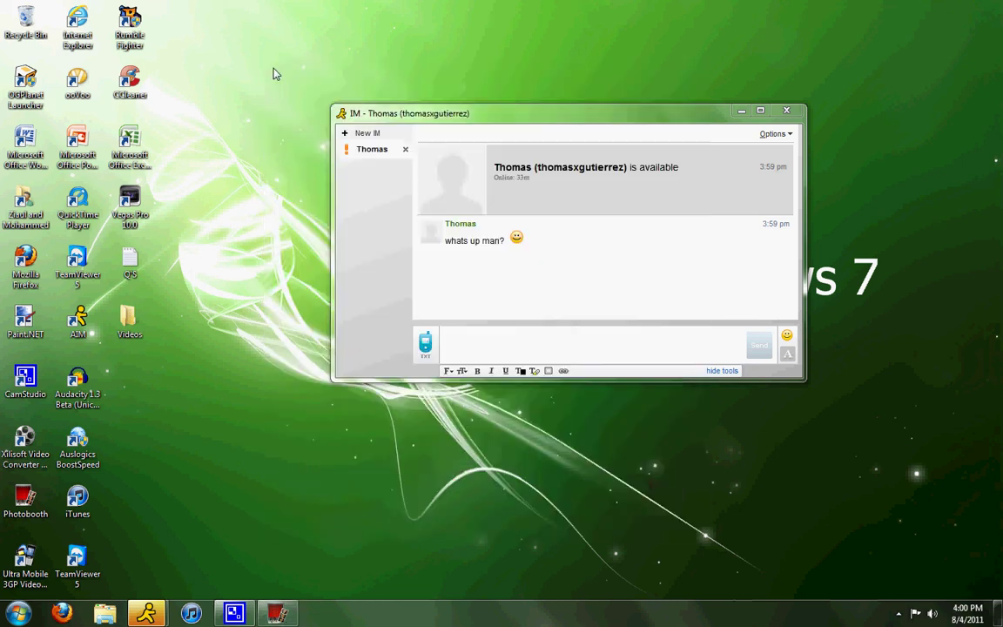
left_click(741, 111)
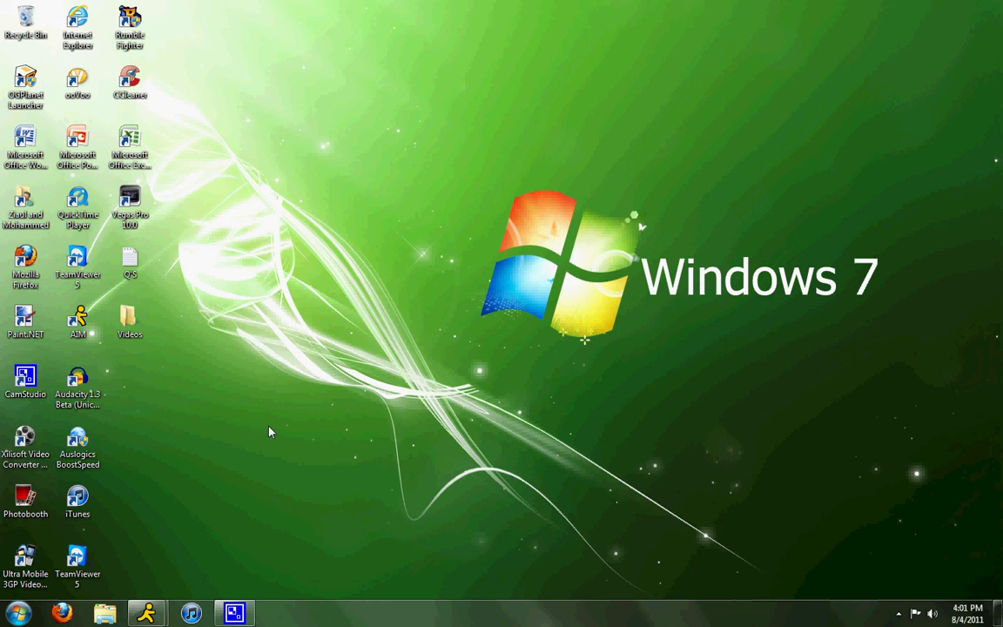
- Launch Firefox, load Facebook from its bookmark, and bring up the screen recorder's tray options
left_click(61, 613)
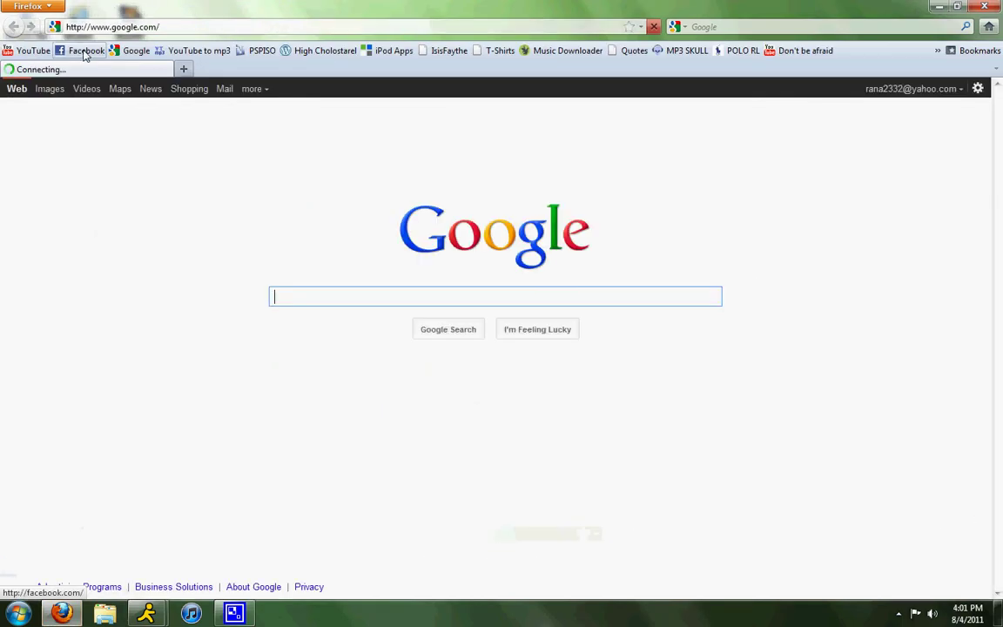
left_click(85, 51)
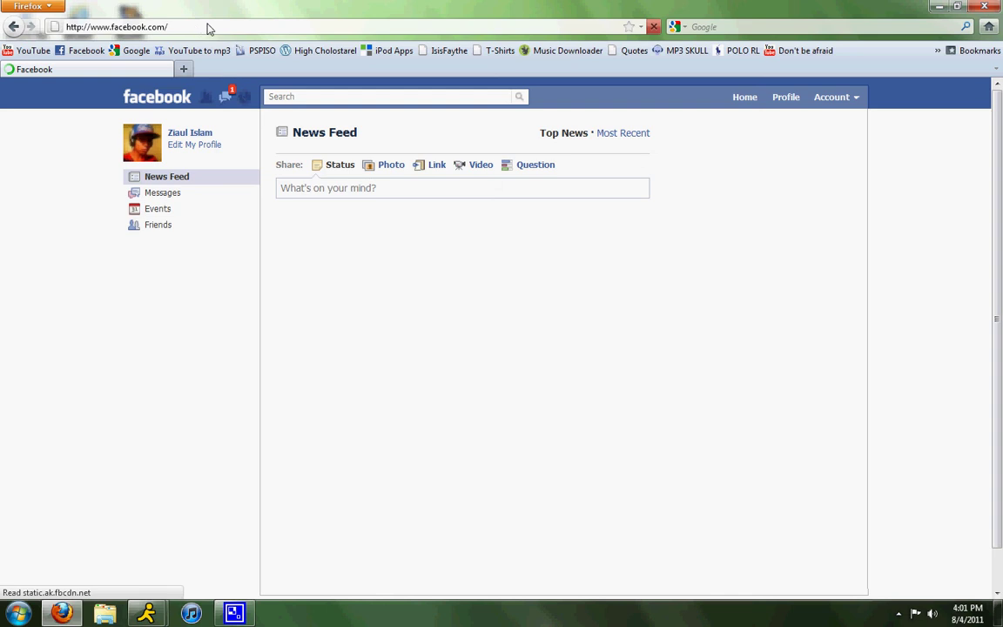
left_click(898, 613)
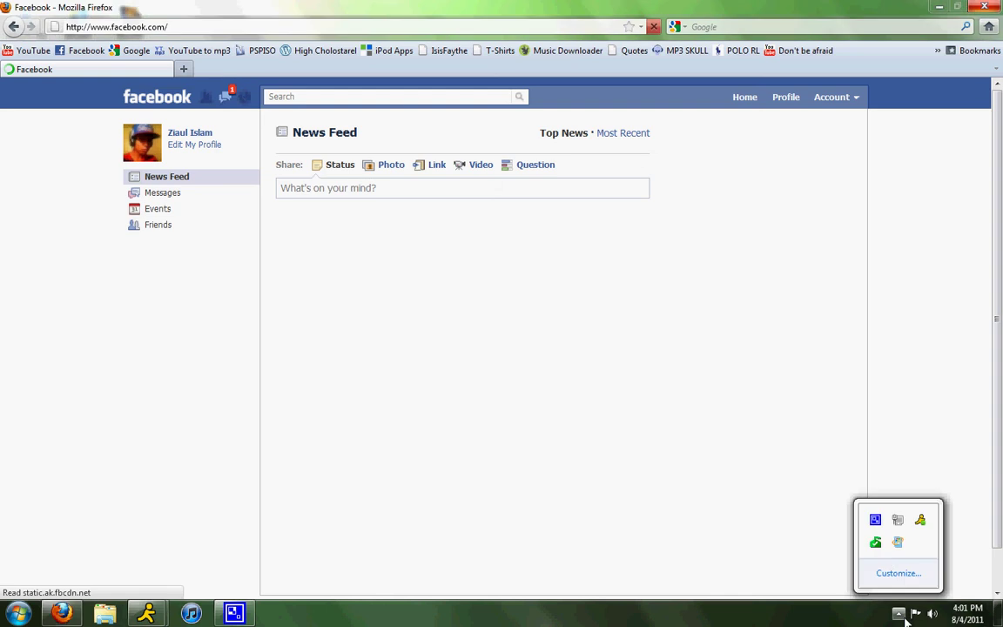
right_click(875, 520)
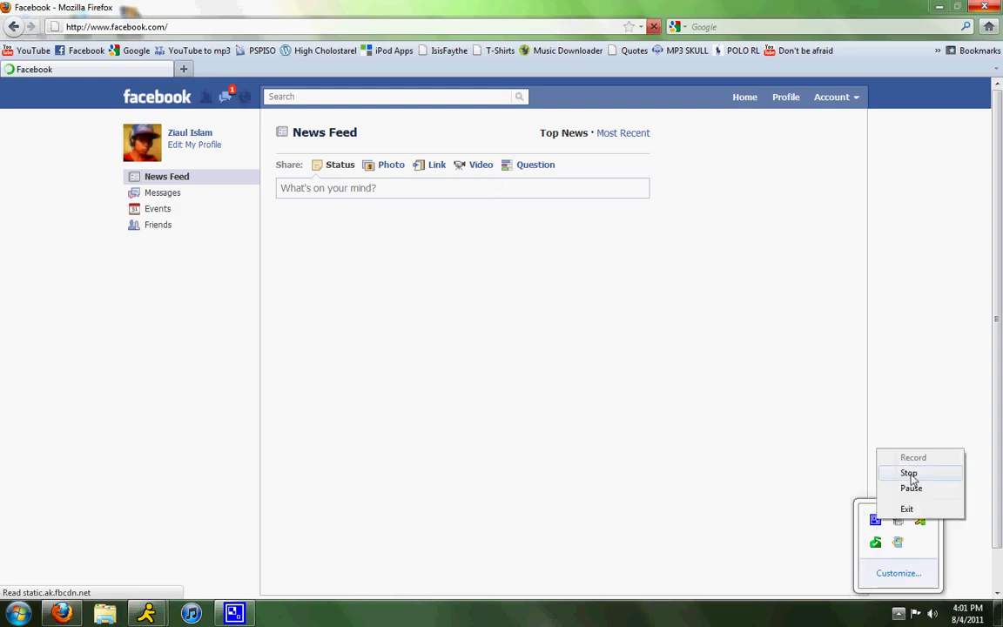